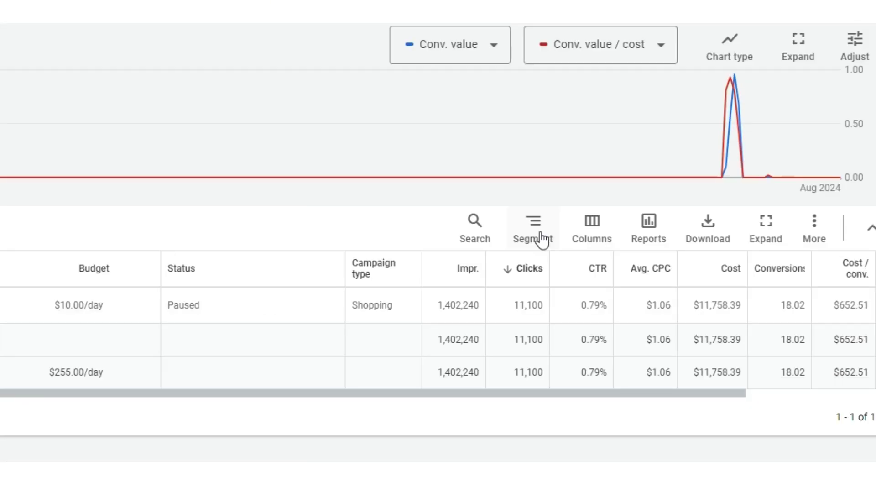
# - Segment the GA- Marce 1 stats by hour of the day and review the rows for hours 0–23
pyautogui.click(542, 238)
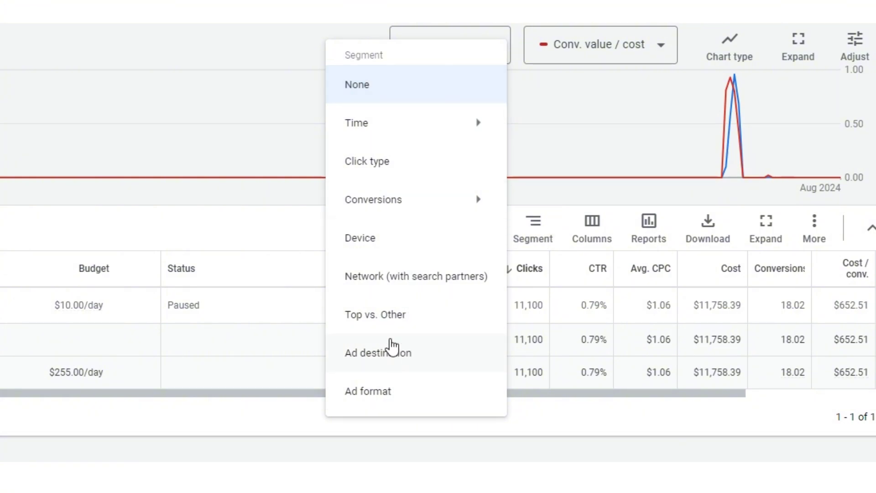
pyautogui.click(417, 125)
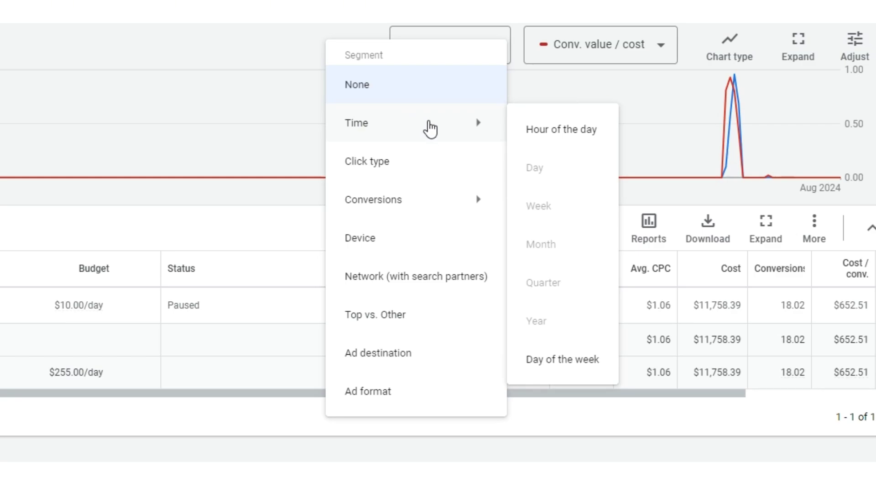
pyautogui.click(563, 131)
pyautogui.scroll(-3, 719, 315)
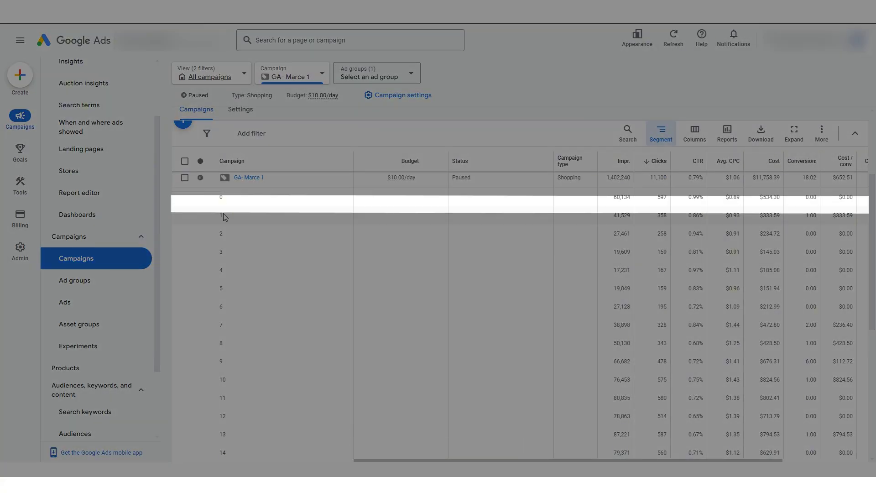
pyautogui.scroll(-5, 263, 284)
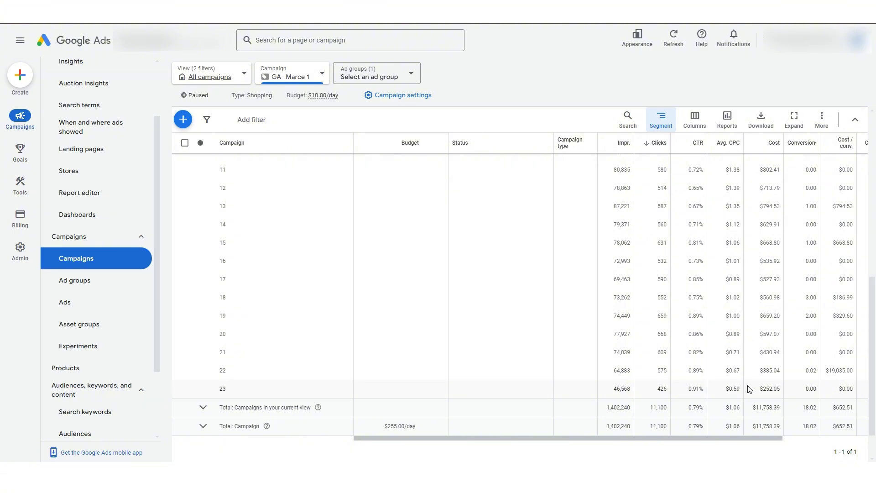
pyautogui.scroll(6, 750, 389)
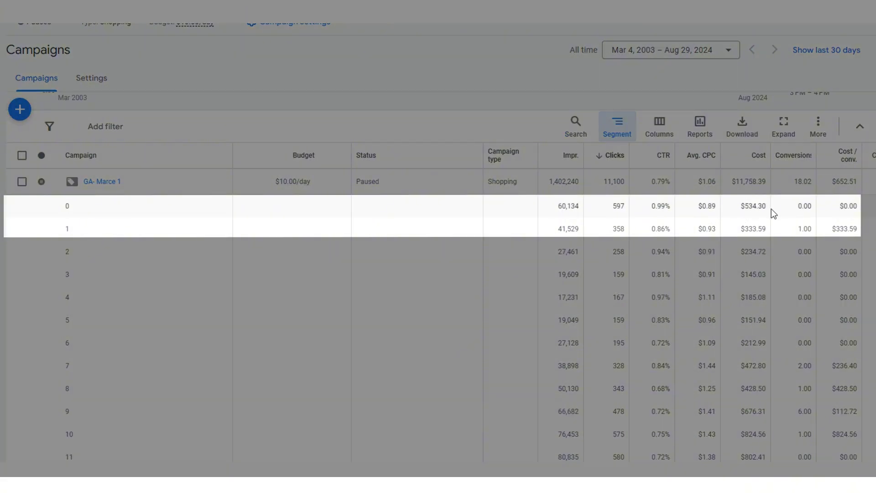
pyautogui.doubleClick(801, 208)
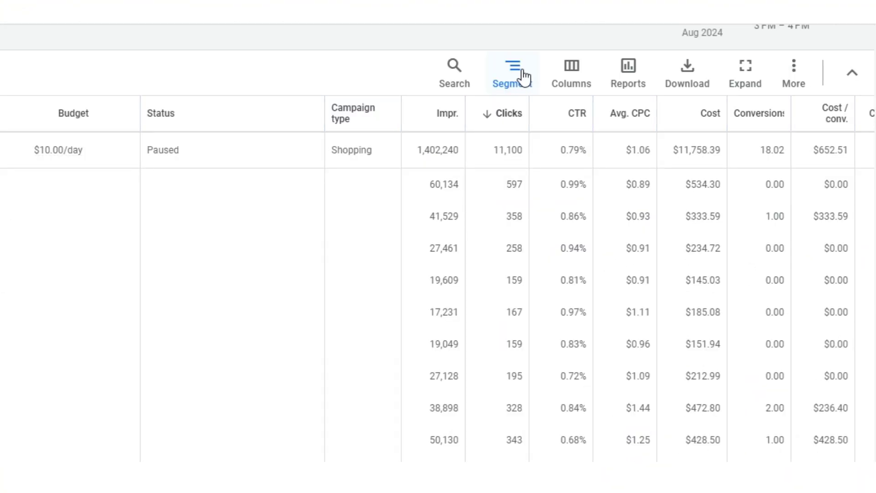
# - Switch the campaign table's segmentation to day of the week, Sunday through Saturday
pyautogui.click(520, 73)
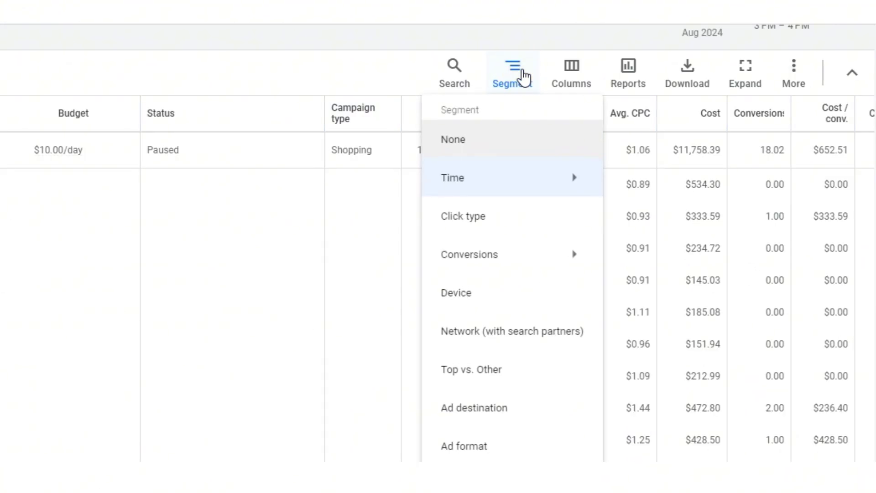
pyautogui.moveTo(593, 177)
pyautogui.click(677, 418)
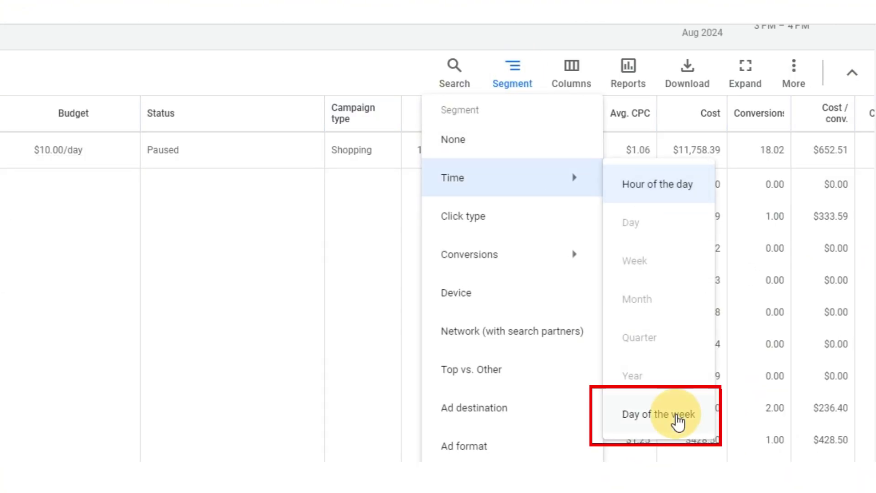
pyautogui.scroll(-1, 769, 396)
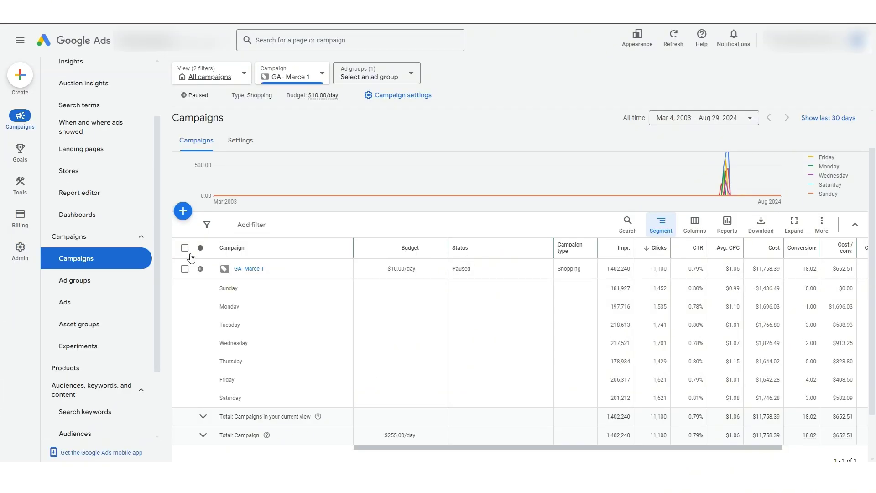
# - Open the campaign's ad schedule for editing and set the first row to Sundays
pyautogui.scroll(-1, 140, 291)
pyautogui.scroll(1, 139, 291)
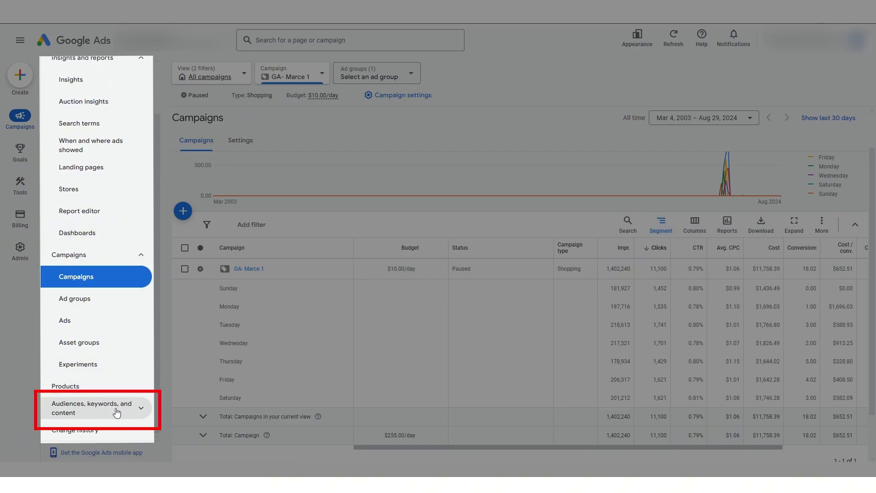
pyautogui.click(142, 413)
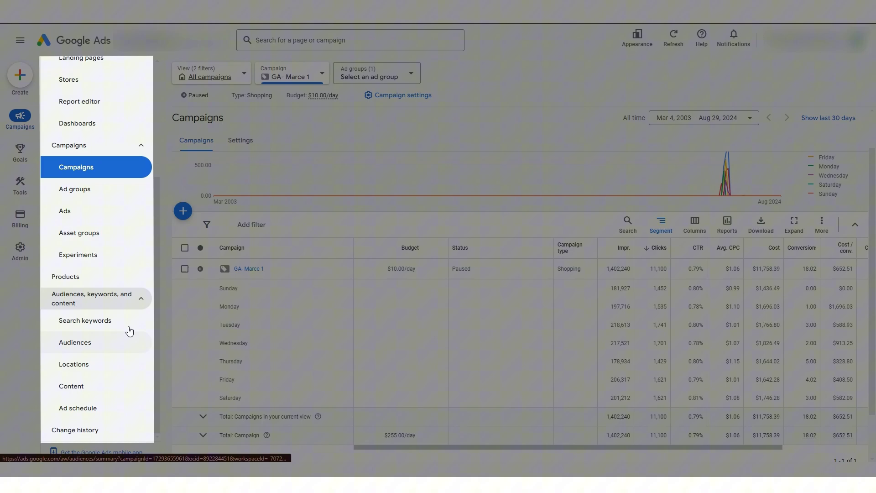
pyautogui.click(86, 409)
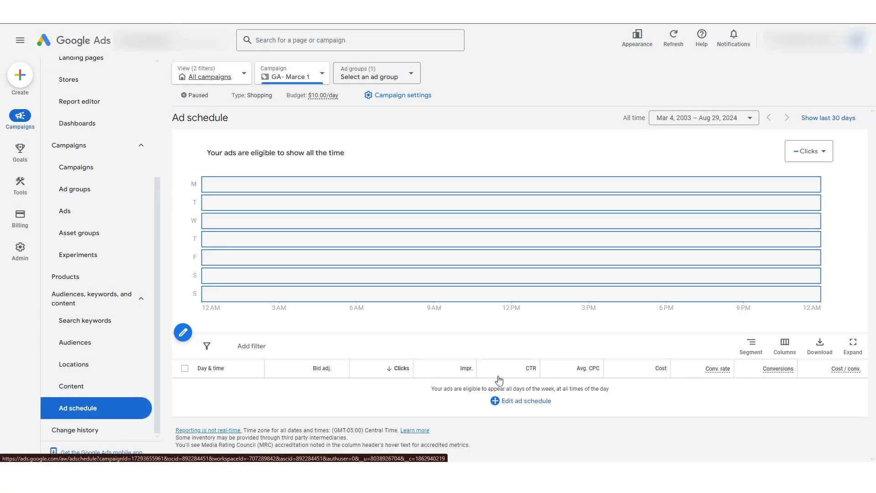
pyautogui.click(497, 402)
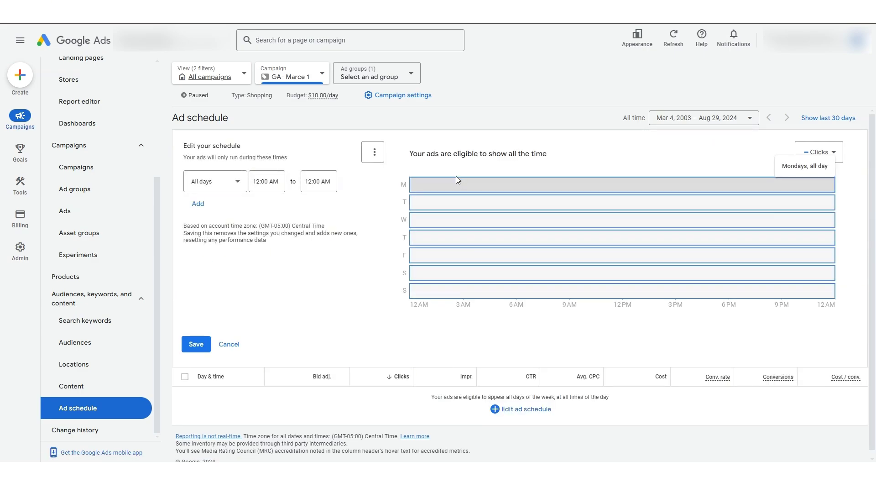
pyautogui.click(238, 184)
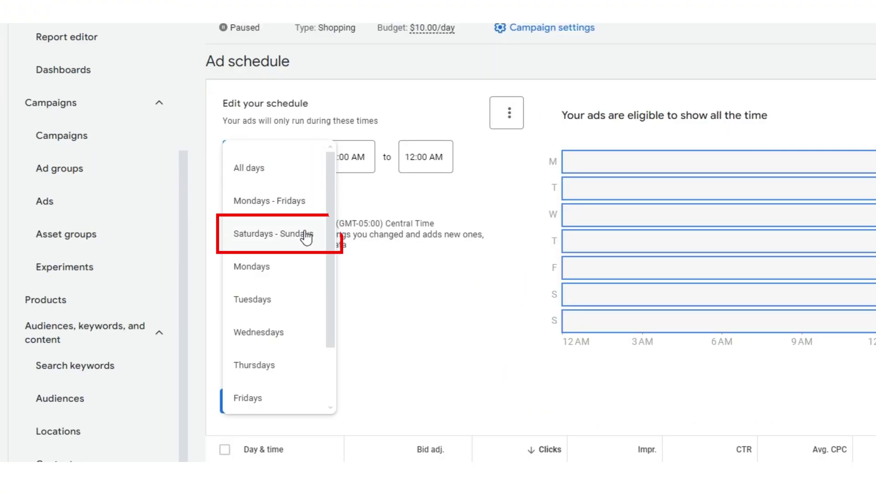
pyautogui.scroll(-2, 283, 292)
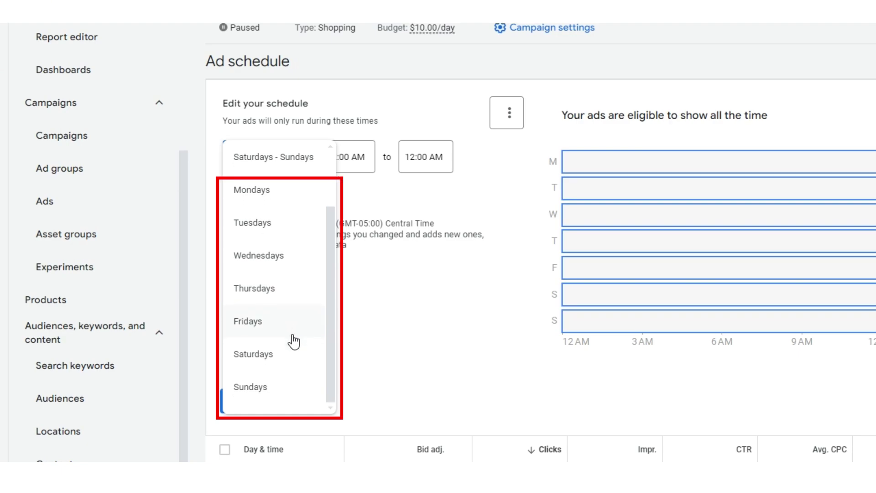
pyautogui.scroll(2, 293, 341)
pyautogui.scroll(-2, 291, 368)
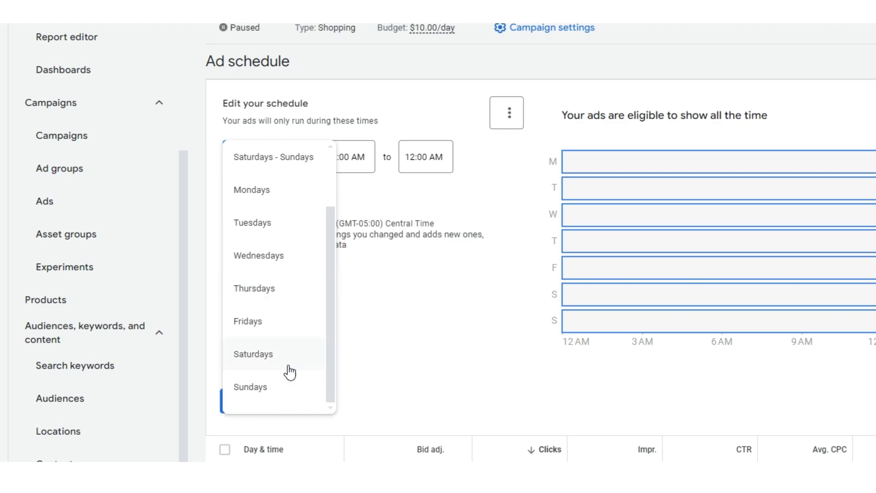
pyautogui.click(264, 389)
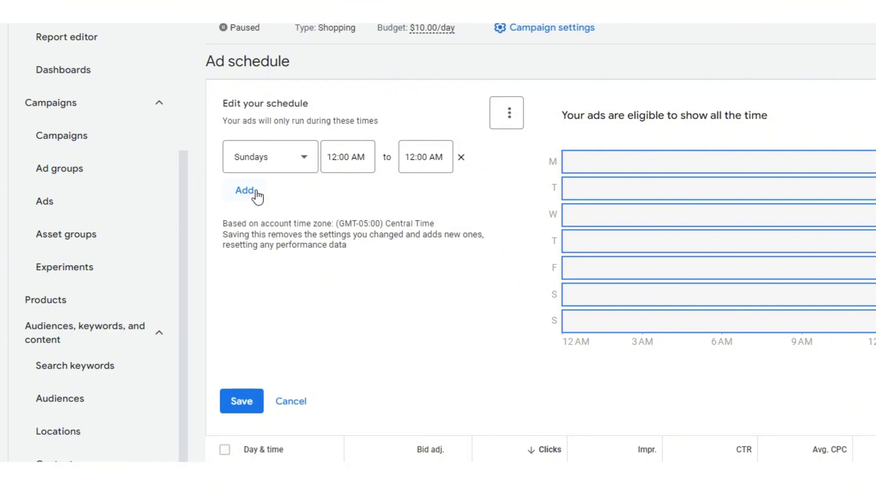
# - Add all-day Mondays–Fridays and Saturdays rows and save the schedule
pyautogui.click(243, 190)
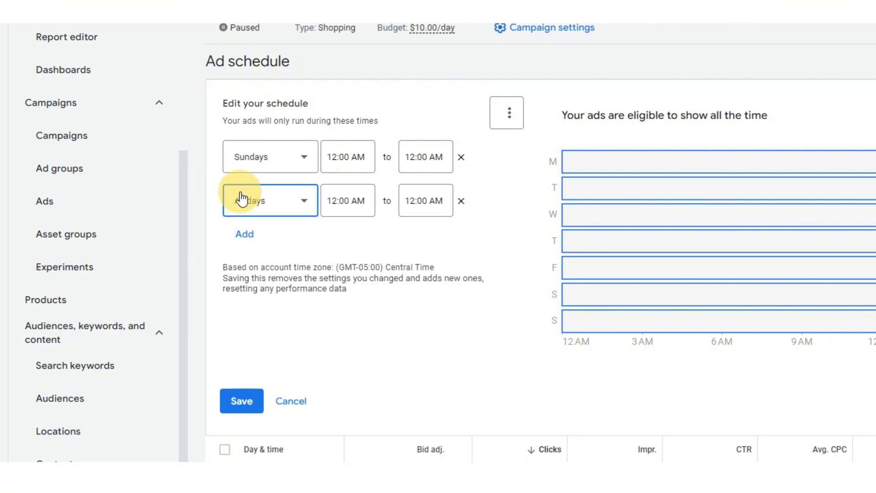
pyautogui.click(305, 202)
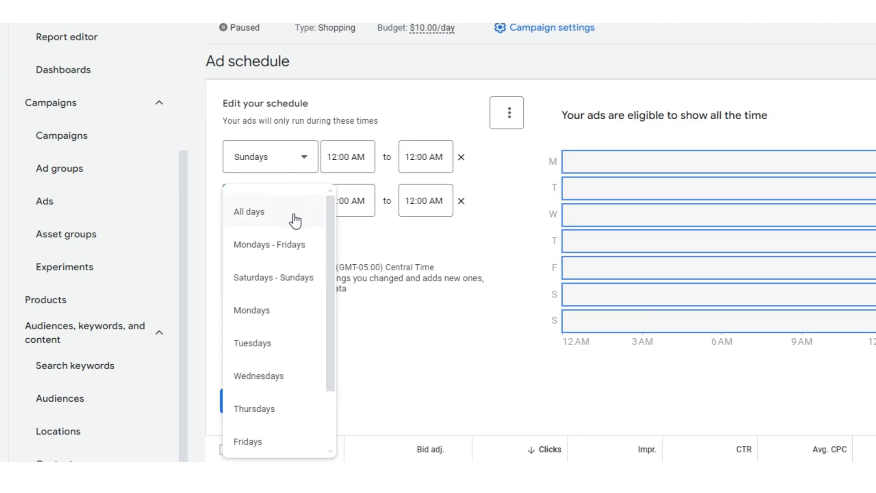
pyautogui.click(286, 246)
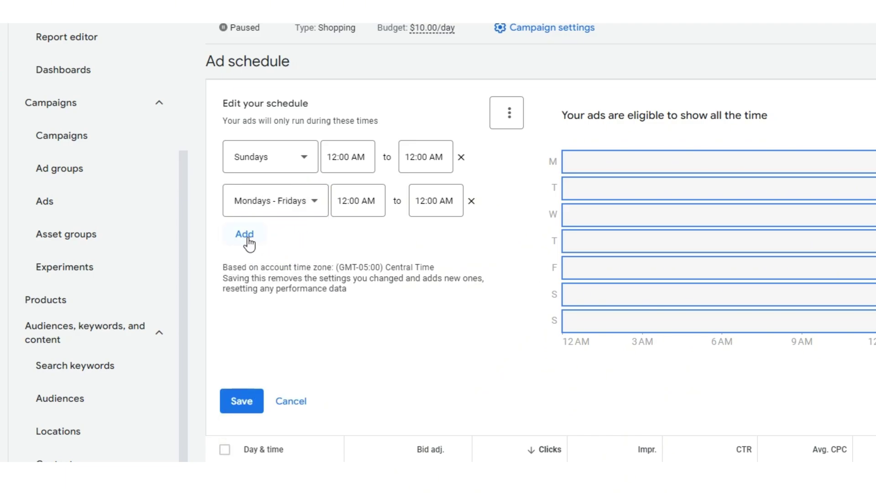
pyautogui.click(246, 235)
pyautogui.click(298, 248)
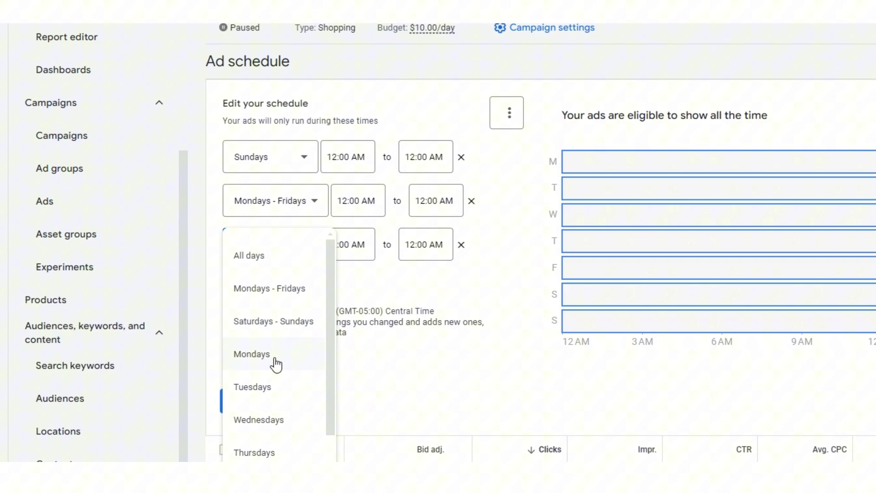
pyautogui.scroll(-3, 268, 420)
pyautogui.click(267, 446)
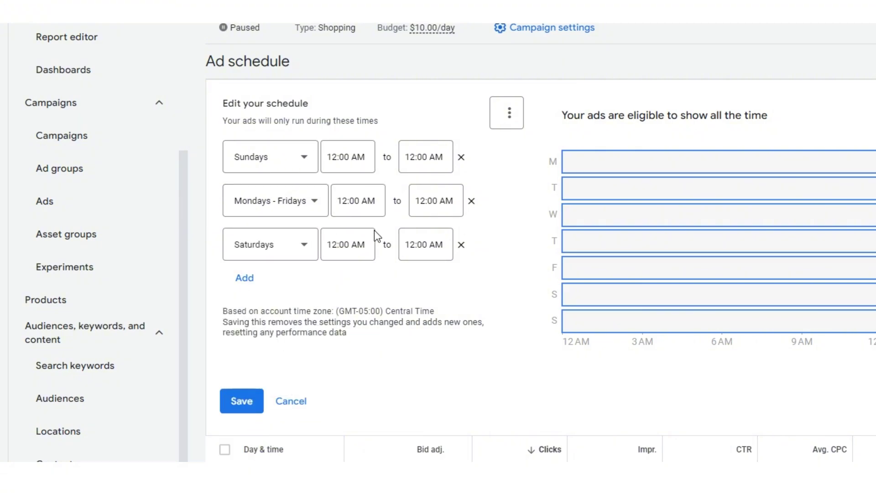
pyautogui.click(250, 404)
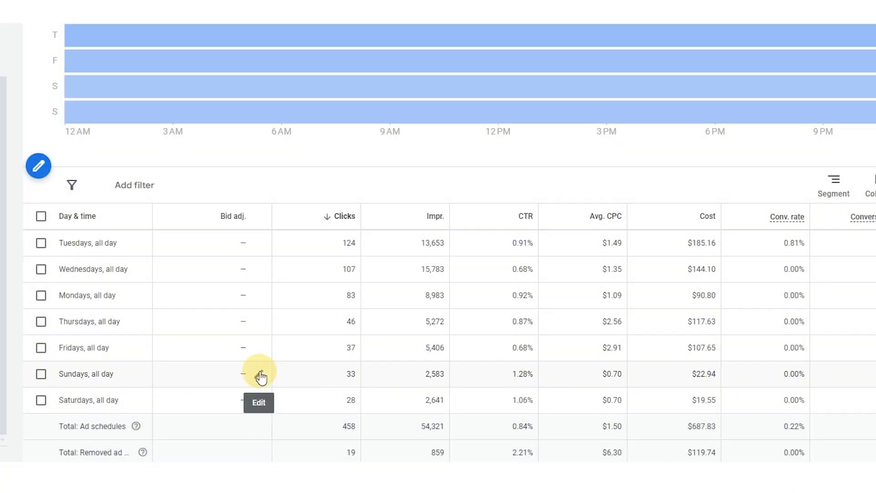
# - Give Sundays a 20% bid decrease in the schedule's Bid adj. column
pyautogui.click(259, 374)
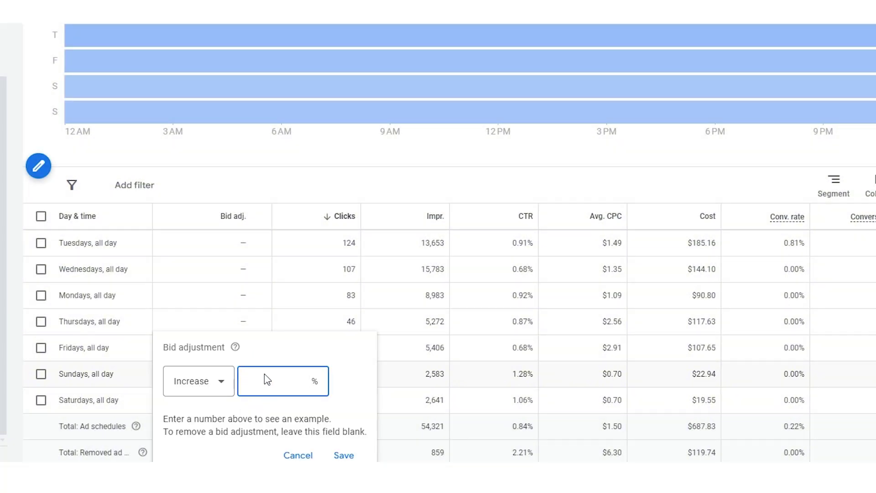
pyautogui.click(226, 382)
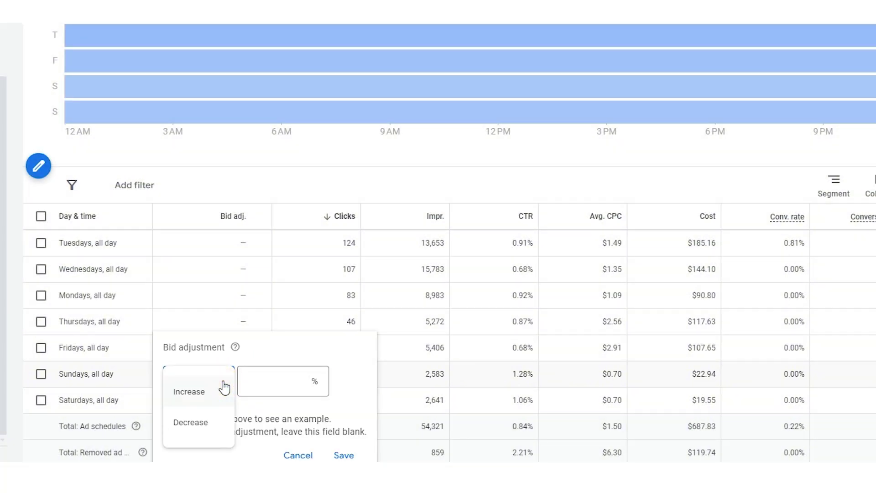
pyautogui.click(196, 429)
pyautogui.click(263, 384)
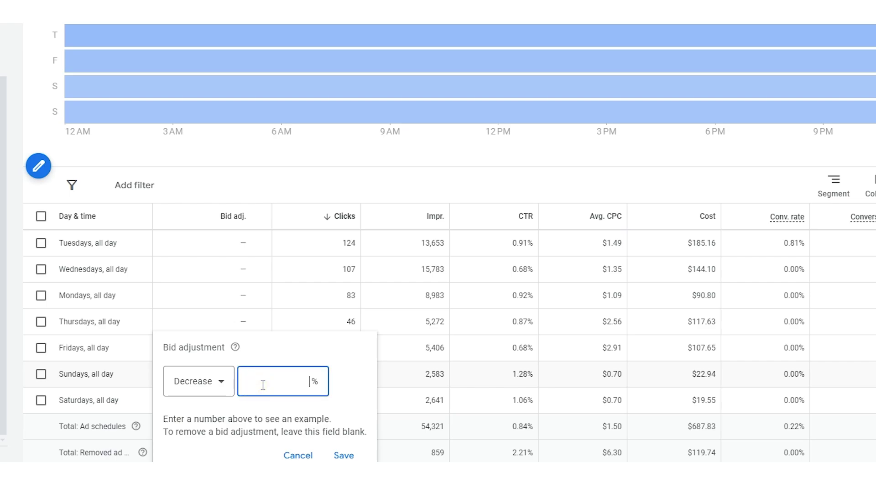
pyautogui.write('100')
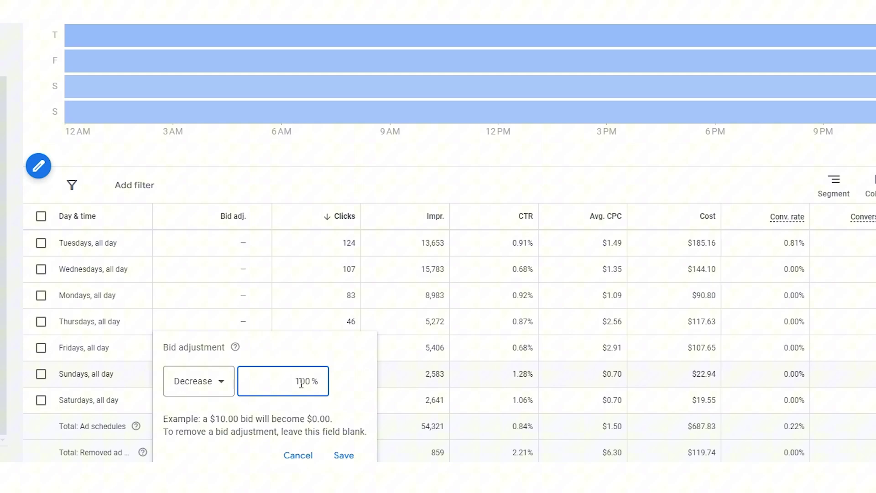
pyautogui.moveTo(296, 381); pyautogui.dragTo(315, 381)
pyautogui.write('20')
pyautogui.click(344, 455)
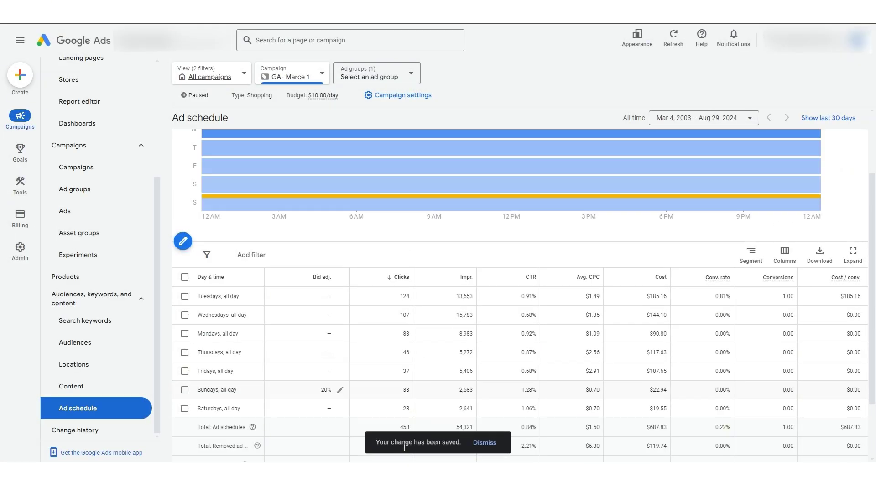
# - Reopen the ad schedule editor
pyautogui.scroll(2, 483, 224)
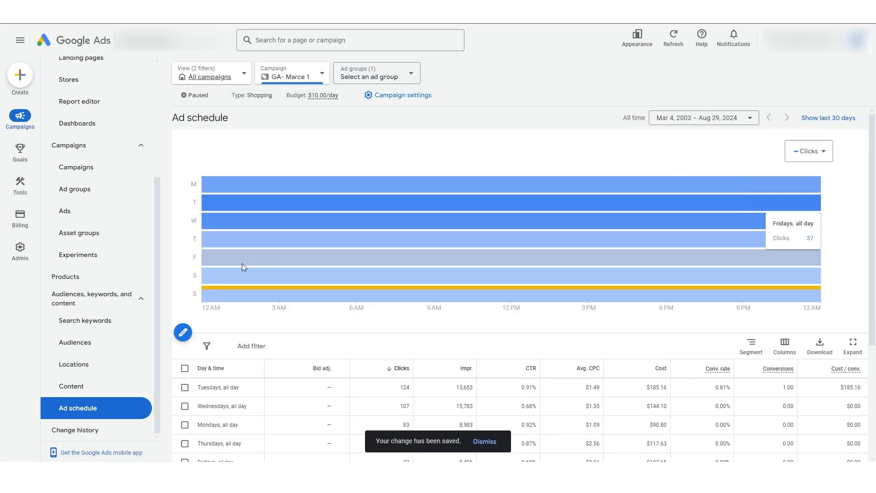
pyautogui.moveTo(204, 292)
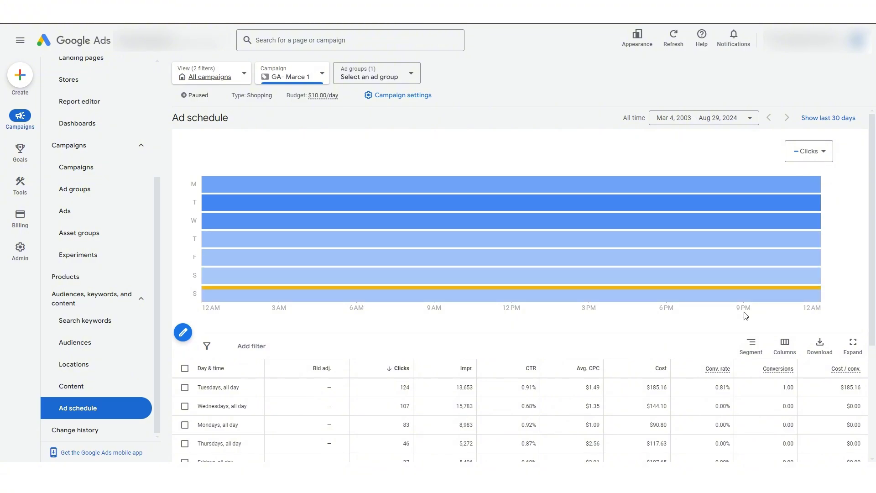
pyautogui.scroll(-2, 518, 323)
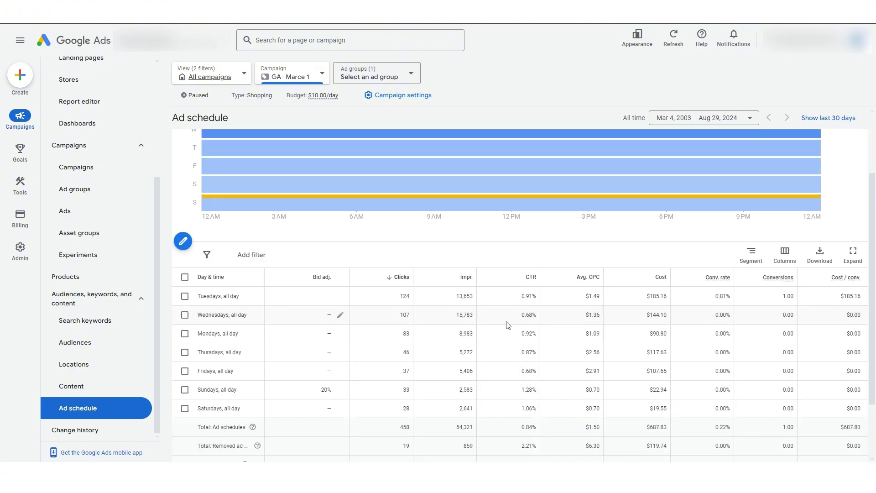
pyautogui.scroll(2, 504, 324)
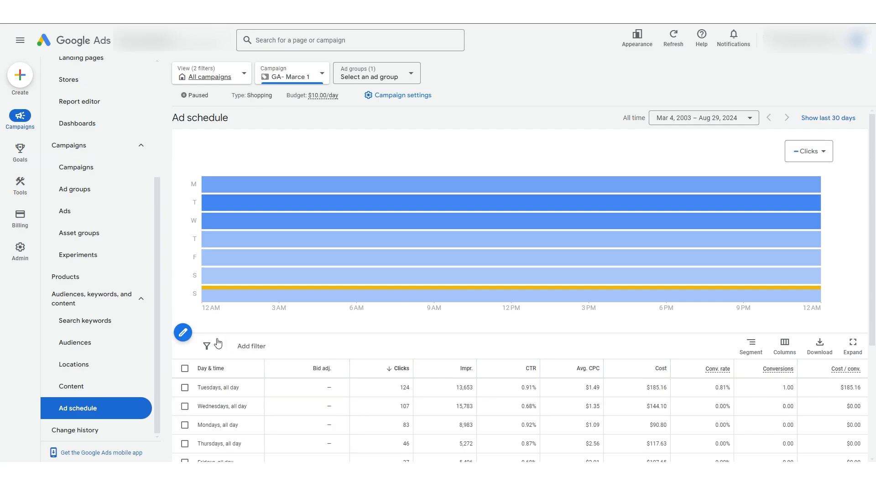
pyautogui.click(184, 333)
# - Set all days to run 7:00 AM–7:00 PM and save, yielding seven daily rows
pyautogui.click(256, 181)
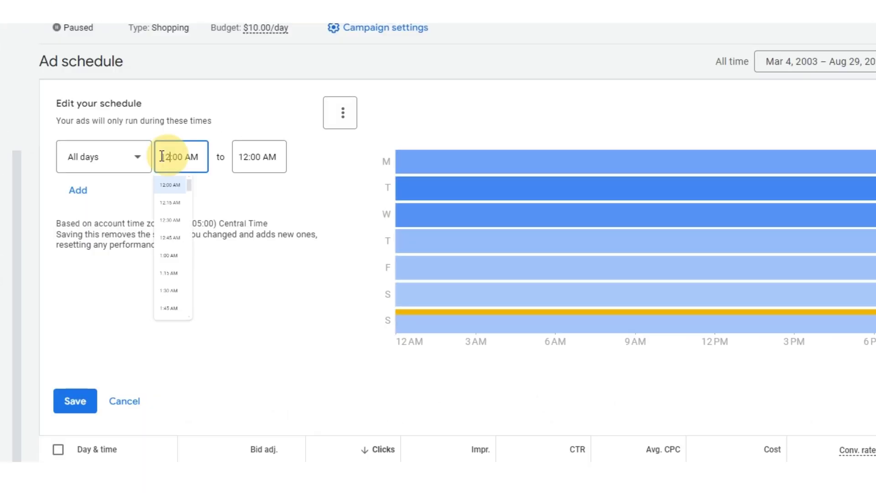
pyautogui.write('7:00 AM')
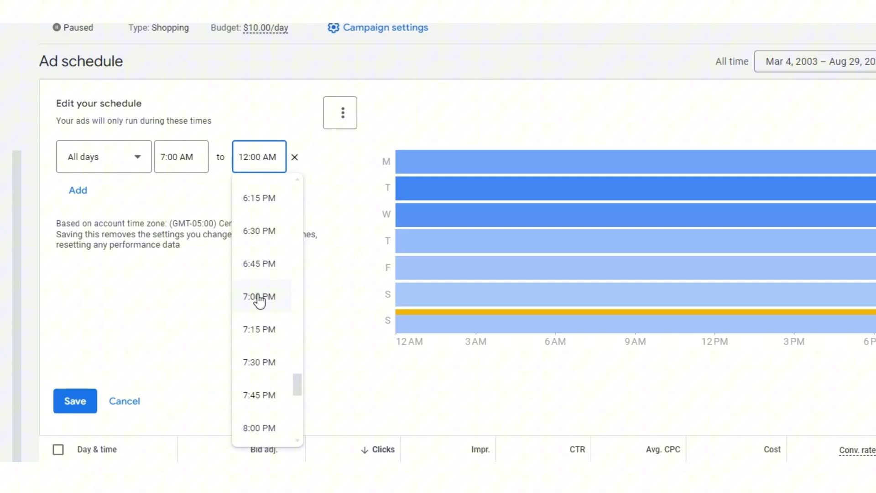
pyautogui.click(259, 298)
pyautogui.click(74, 402)
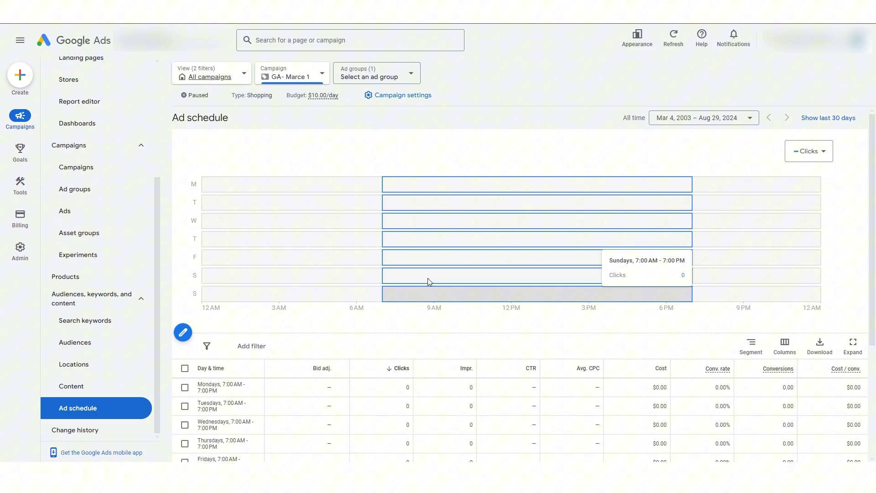
pyautogui.scroll(-2, 504, 320)
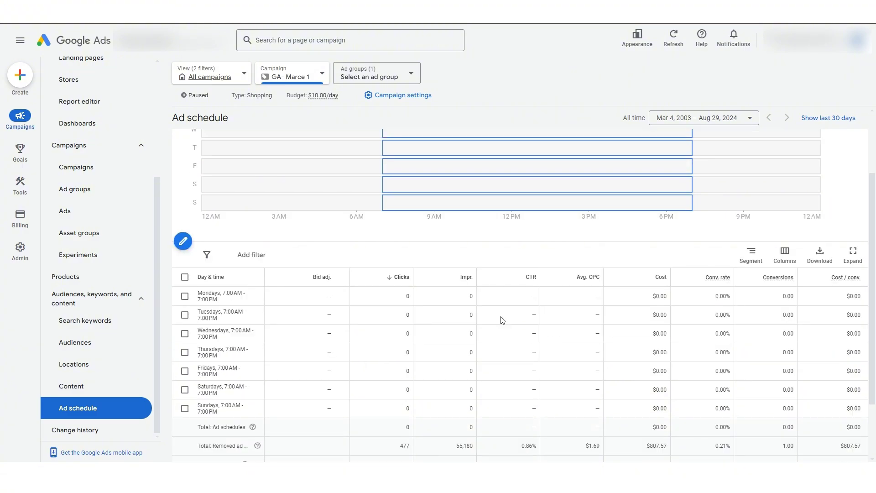
pyautogui.scroll(2, 485, 316)
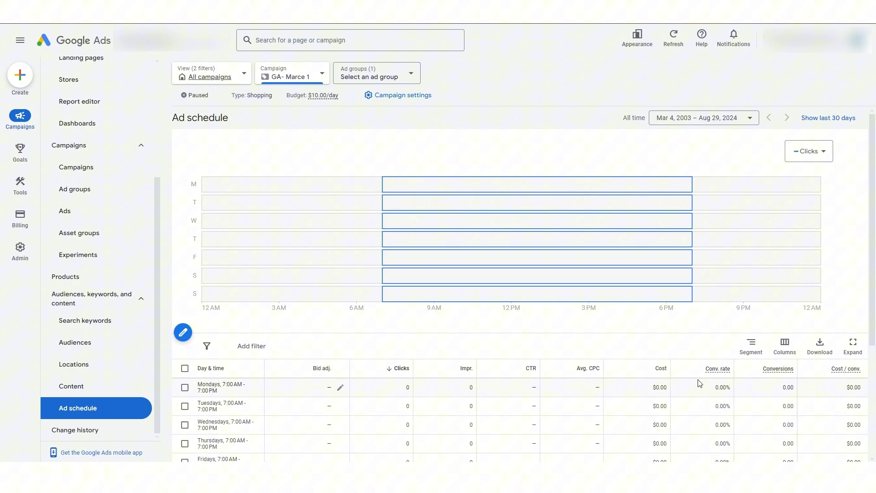
pyautogui.scroll(-2, 699, 383)
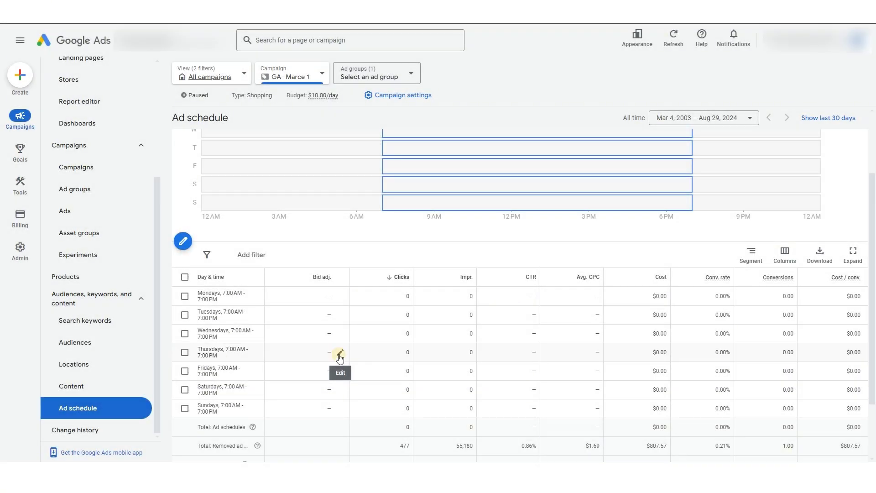
# - Set a 1% bid increase on Thursday's 7:00 AM–7:00 PM slot
pyautogui.click(340, 352)
pyautogui.write('10')
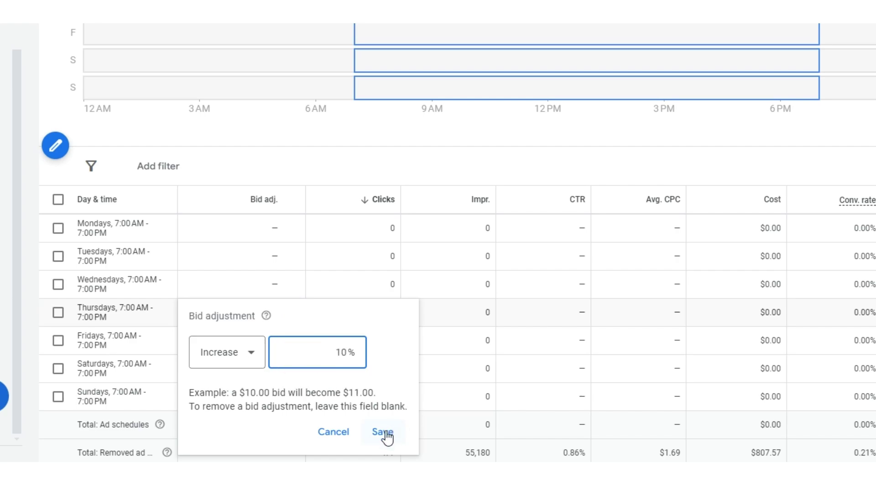
pyautogui.click(385, 432)
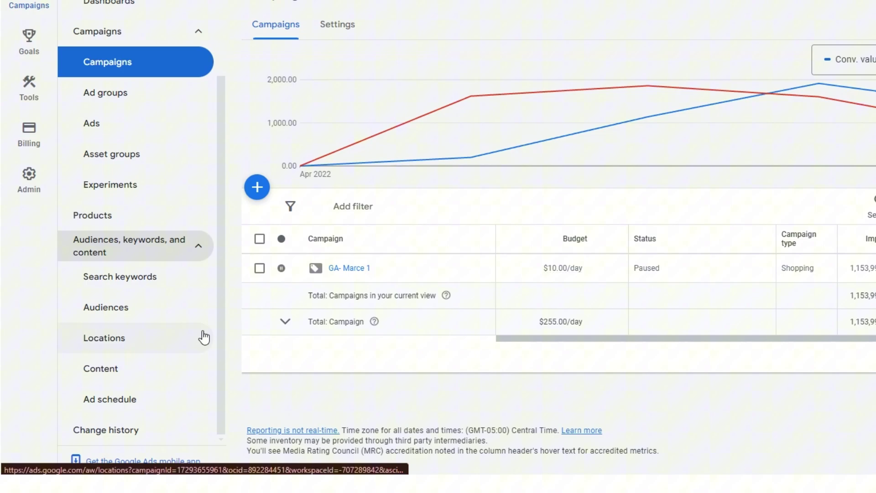
# - On the Locations page, narrow United States down to individual states
pyautogui.click(112, 348)
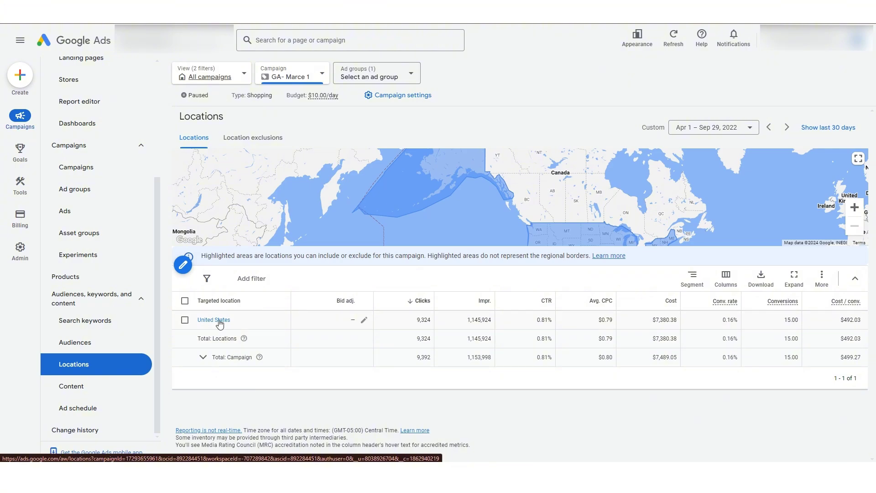
pyautogui.click(219, 319)
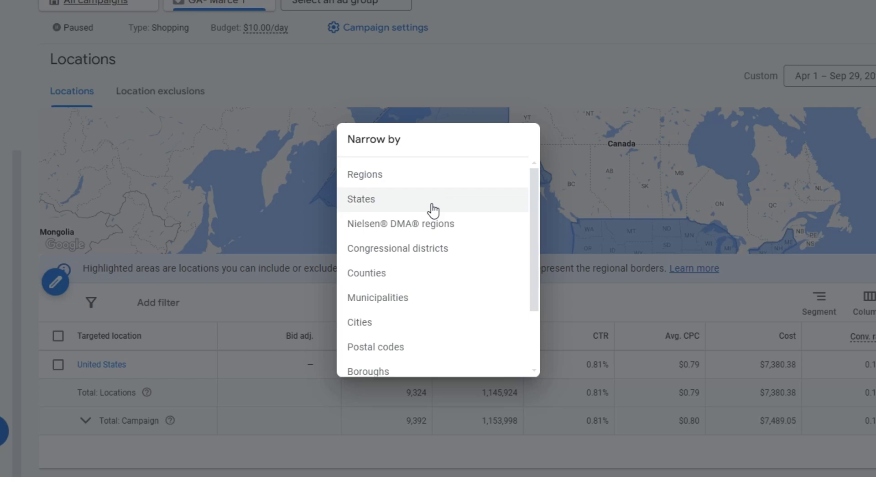
pyautogui.scroll(-2, 462, 294)
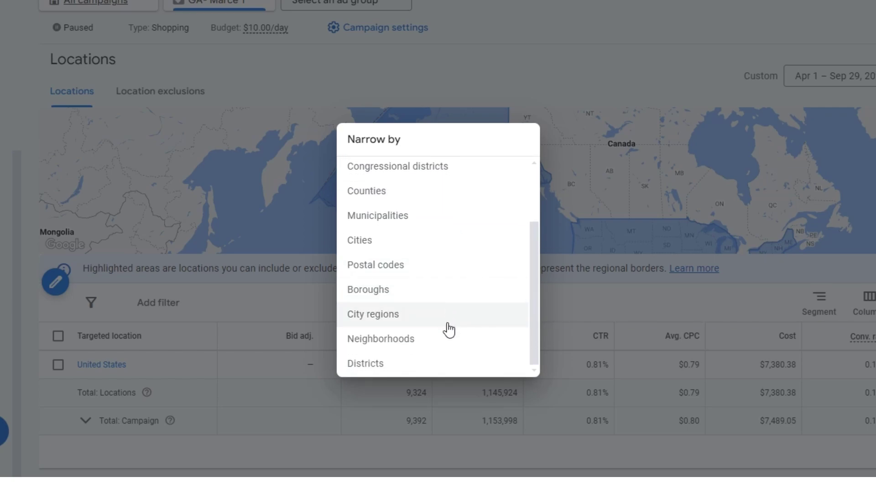
pyautogui.scroll(2, 449, 335)
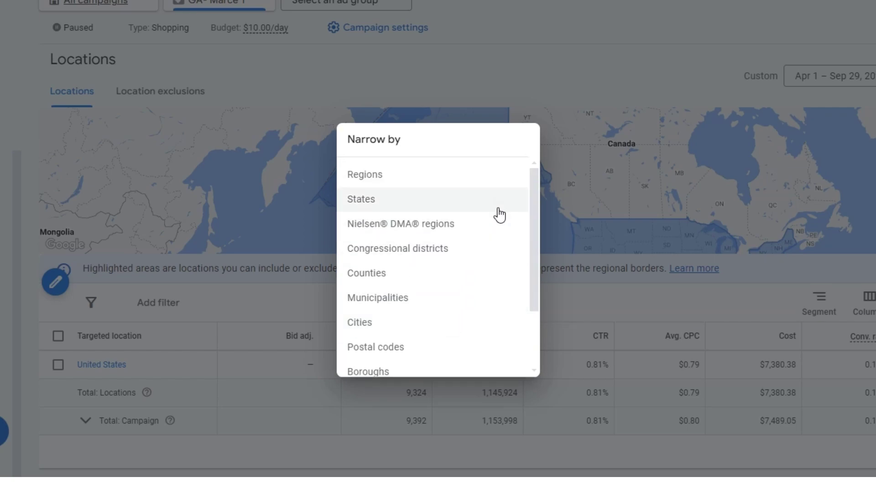
pyautogui.click(369, 204)
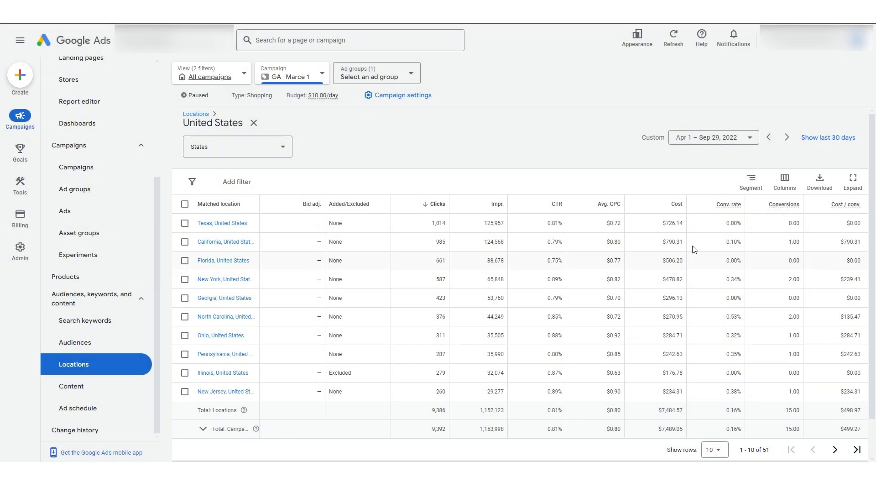
# - Sort the states by Conversions descending and select the Alaska, United States row
pyautogui.moveTo(779, 211)
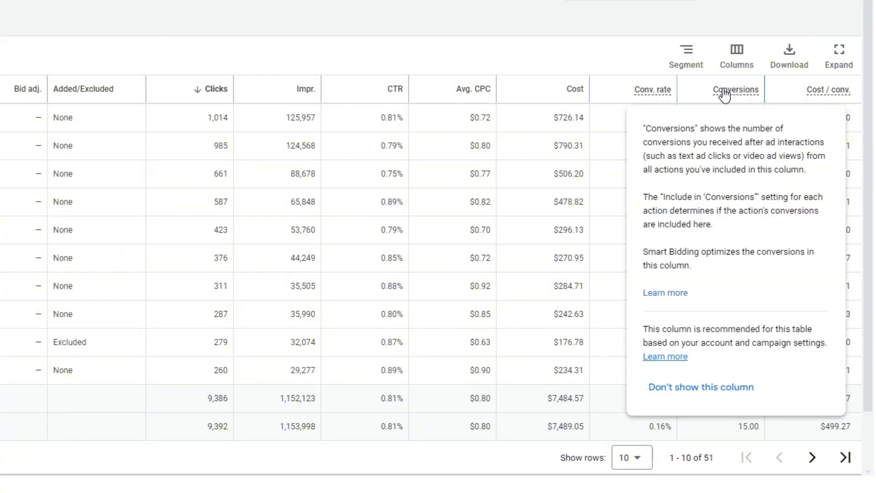
pyautogui.click(724, 90)
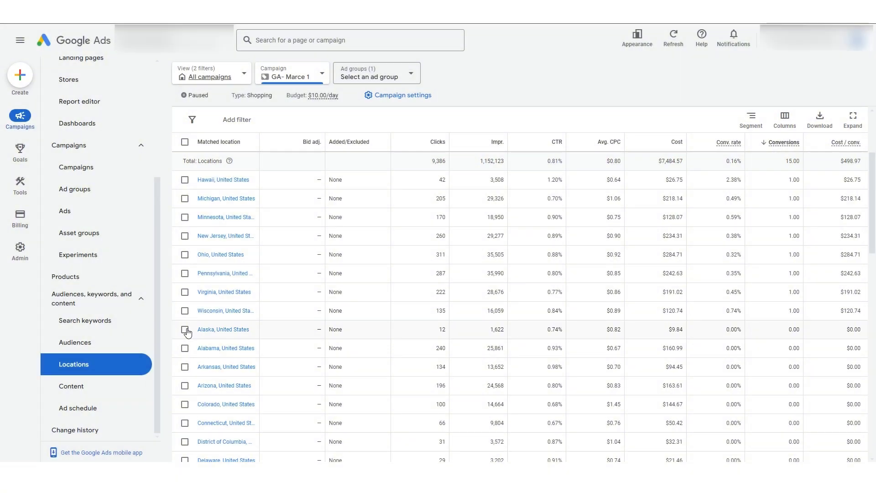
pyautogui.click(185, 329)
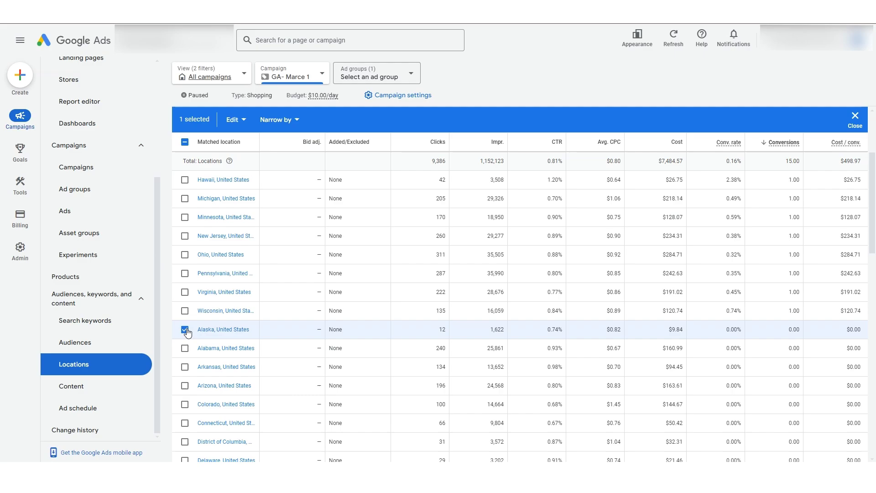
pyautogui.click(185, 329)
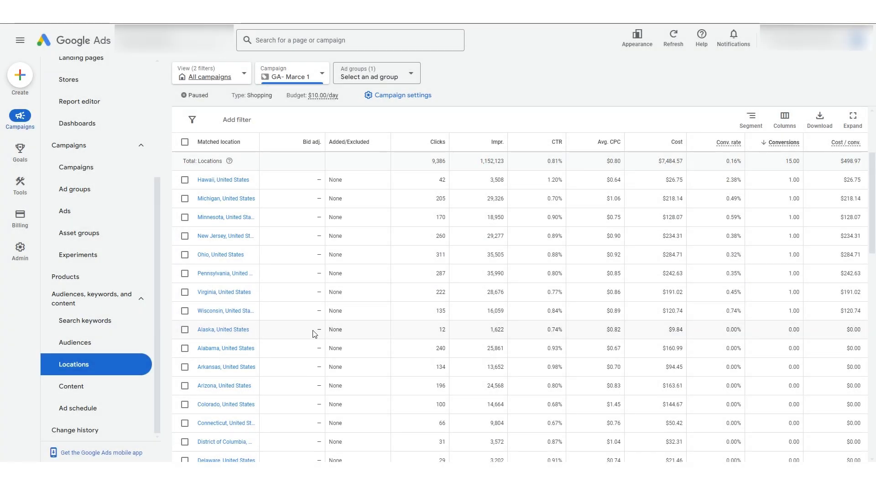
pyautogui.click(185, 330)
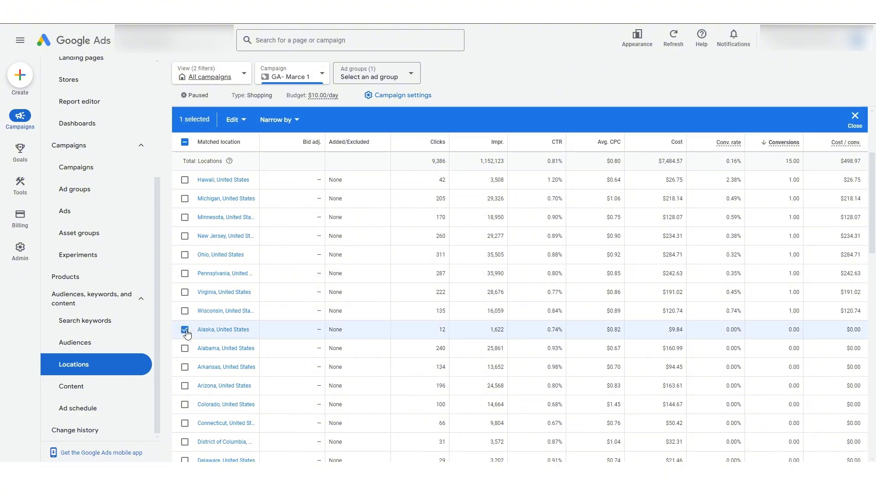
# - Apply a 50% bid decrease to Alaska's location targeting
pyautogui.click(246, 124)
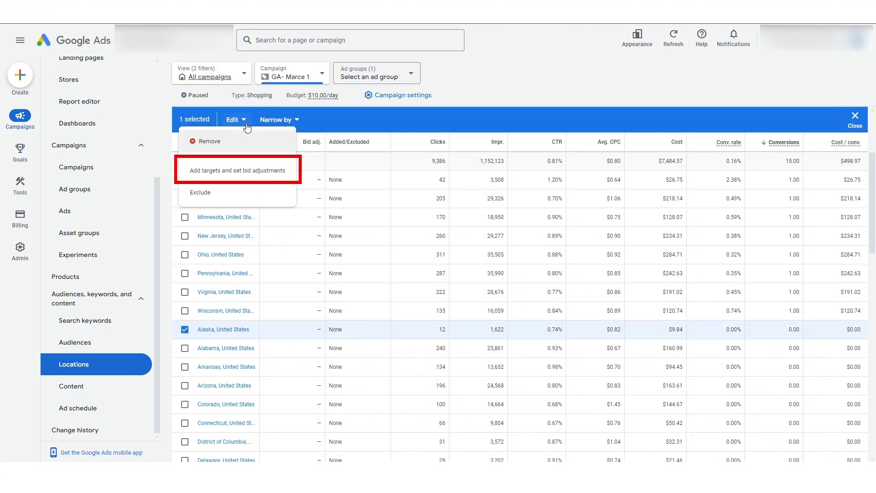
pyautogui.click(254, 176)
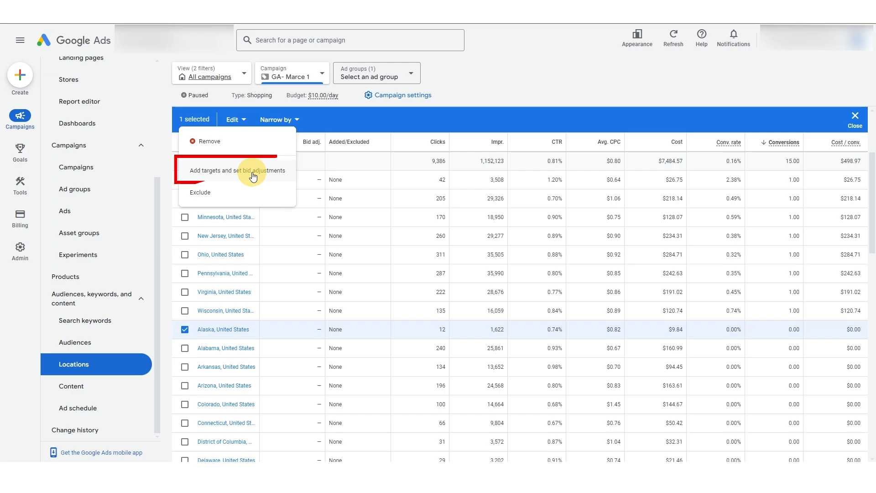
pyautogui.click(232, 216)
pyautogui.click(211, 247)
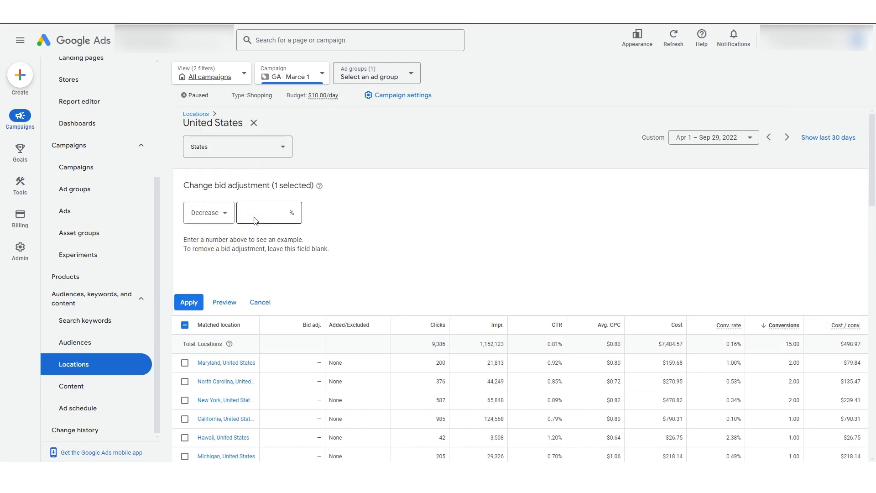
pyautogui.click(267, 215)
pyautogui.write('50')
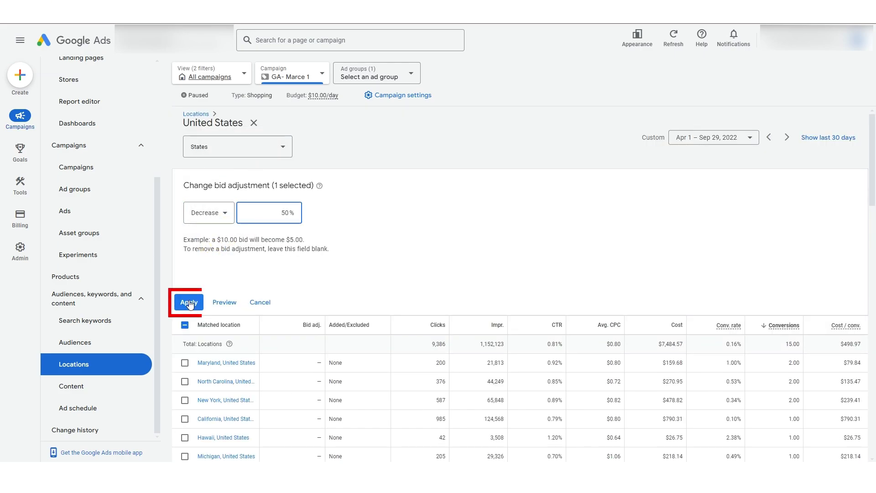
pyautogui.click(188, 302)
pyautogui.scroll(-2, 423, 295)
pyautogui.scroll(-1, 424, 295)
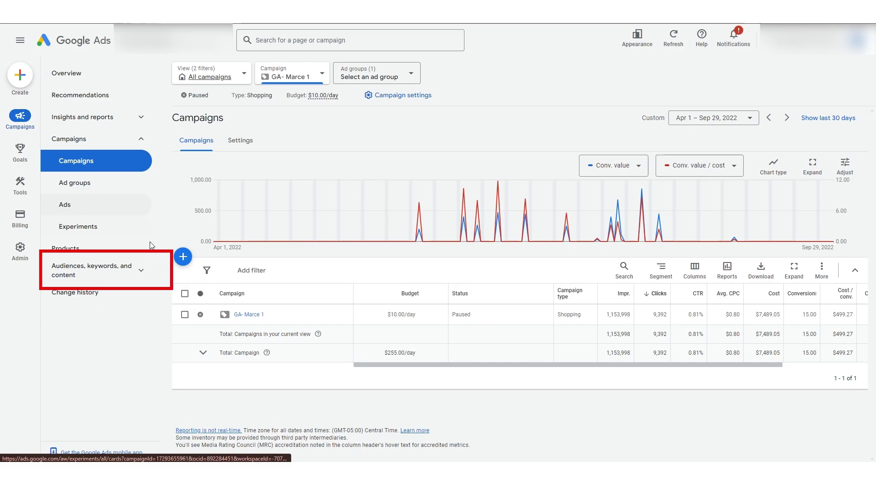
# - Display the Audiences segment table, led by Beds & Bed Frames with 2,010 clicks
pyautogui.click(140, 272)
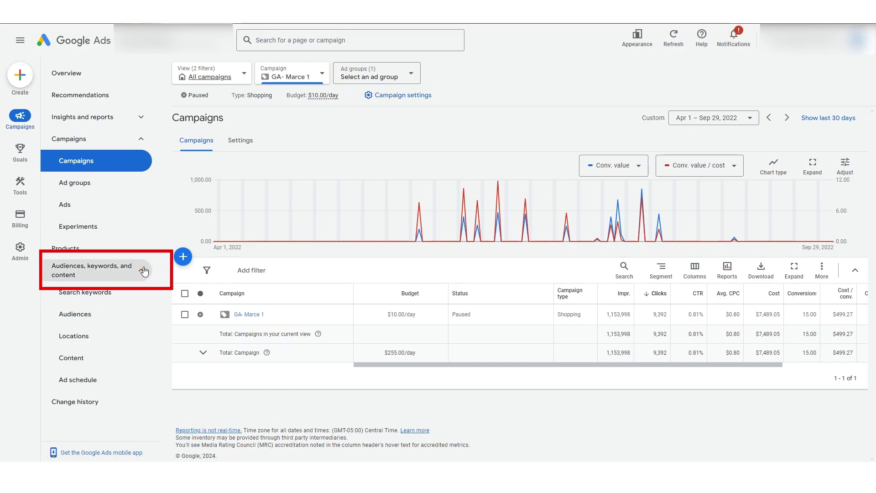
pyautogui.click(83, 319)
pyautogui.click(308, 292)
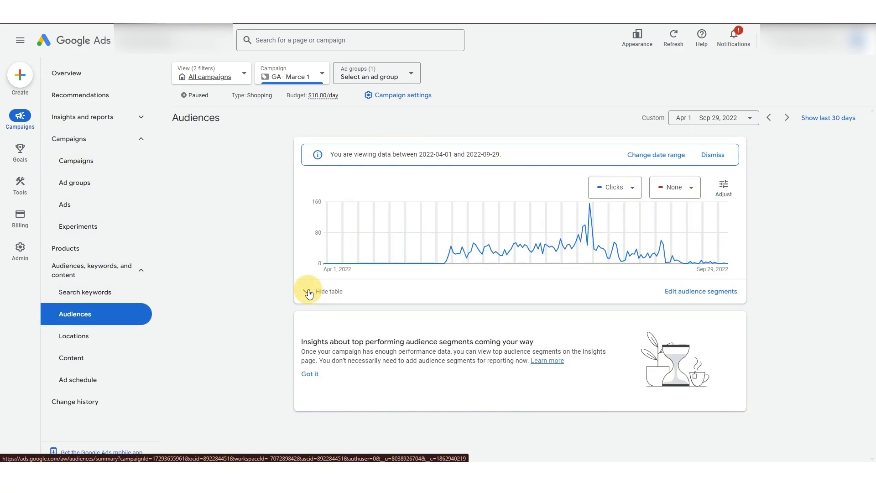
pyautogui.scroll(-1, 245, 260)
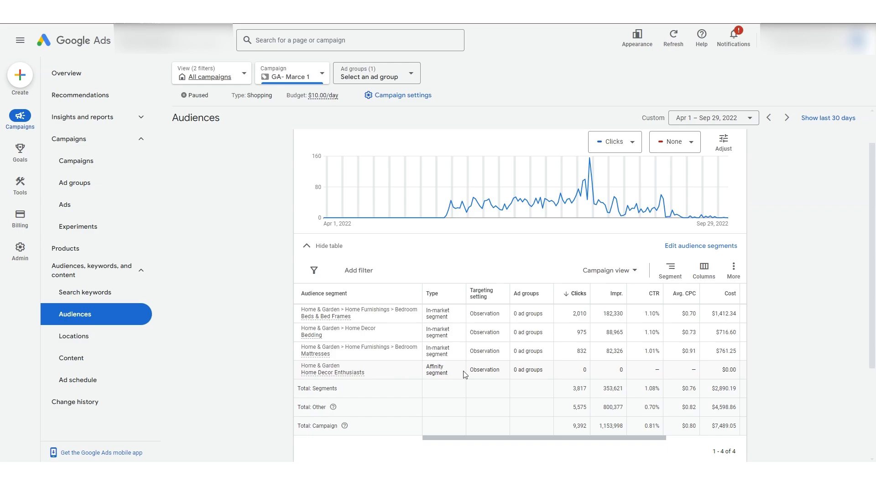
pyautogui.moveTo(639, 439); pyautogui.dragTo(718, 442)
pyautogui.click(782, 398)
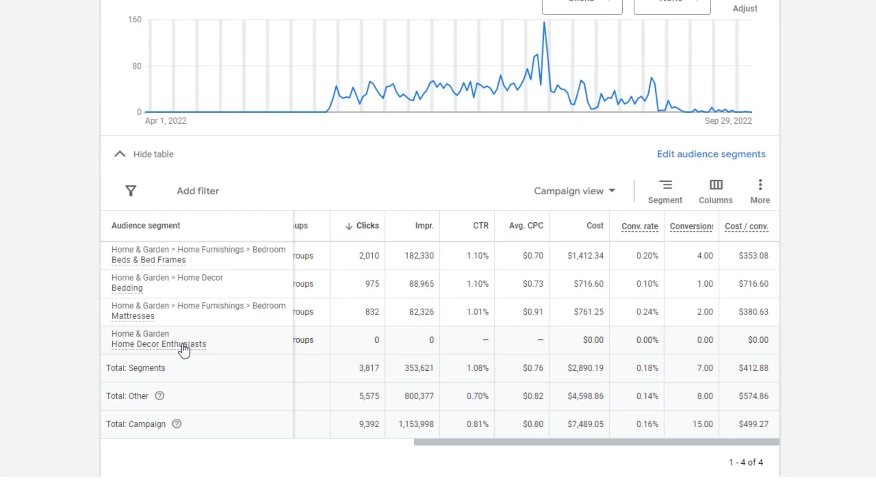
pyautogui.moveTo(350, 374)
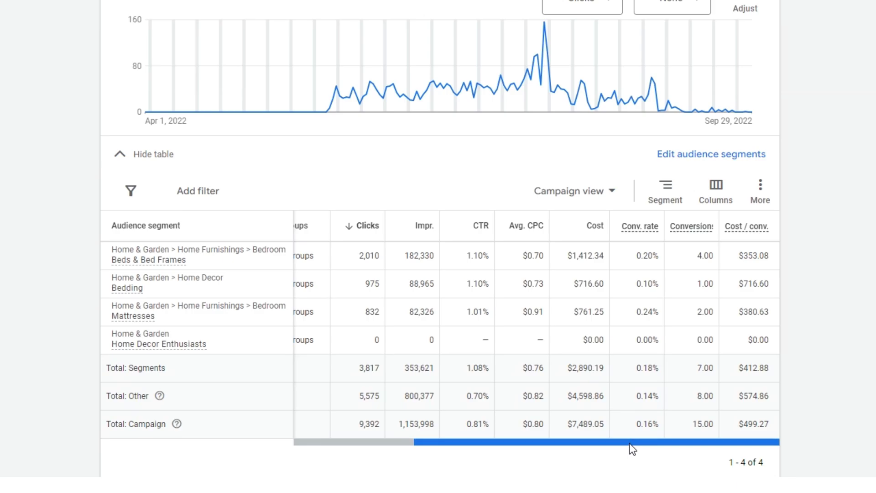
# - Switch the audience table from Campaign view to Ad group view
pyautogui.moveTo(631, 444); pyautogui.dragTo(509, 444)
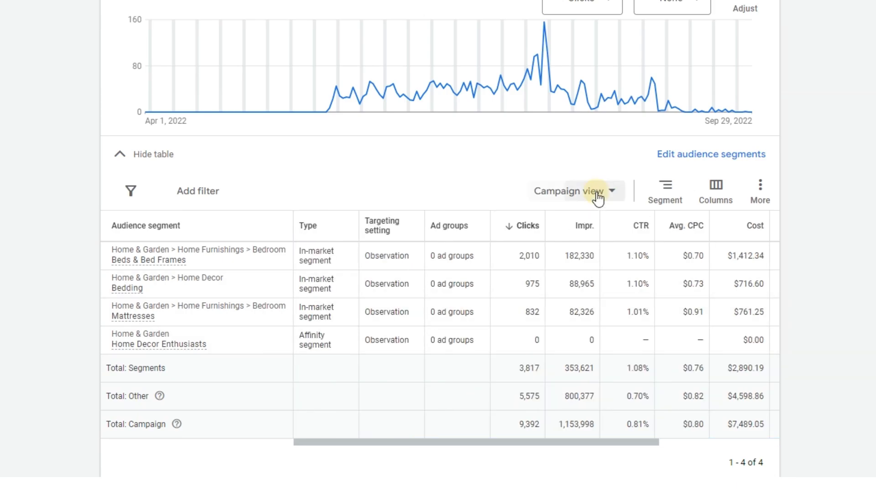
pyautogui.click(596, 194)
pyautogui.click(591, 225)
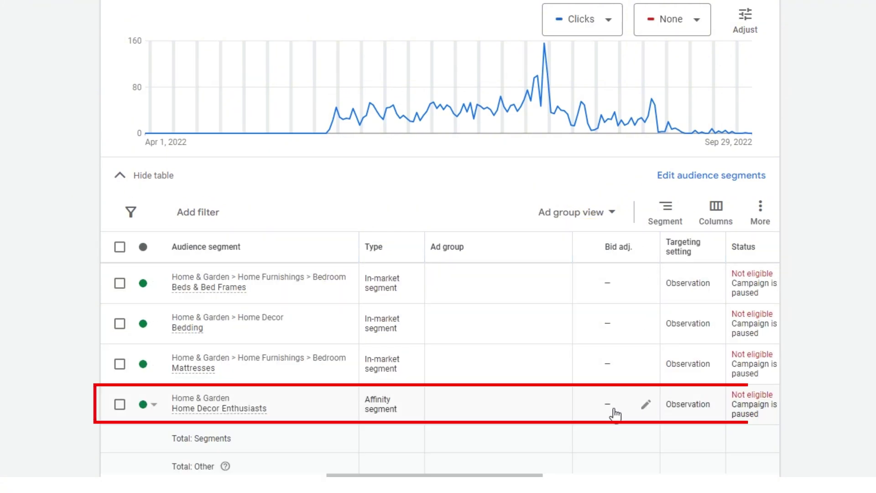
# - Set a 35% bid decrease for the Home Decor Enthusiasts segment
pyautogui.click(646, 404)
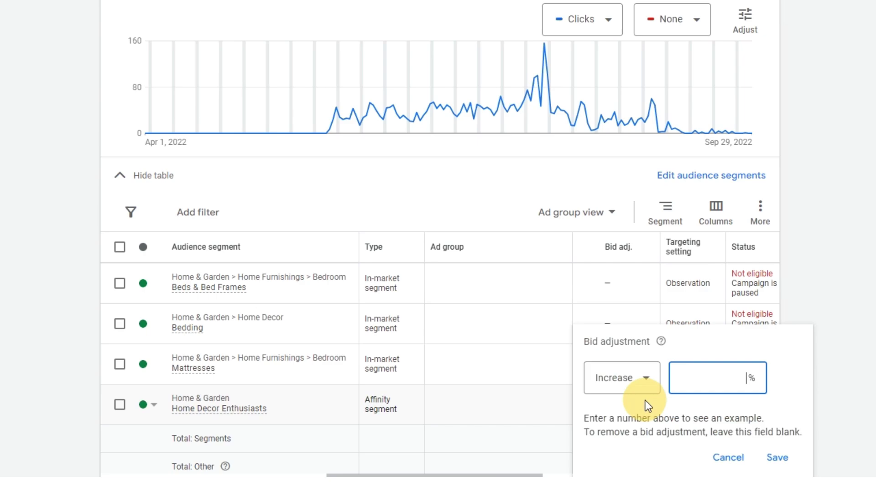
pyautogui.click(645, 384)
pyautogui.click(626, 419)
pyautogui.click(710, 377)
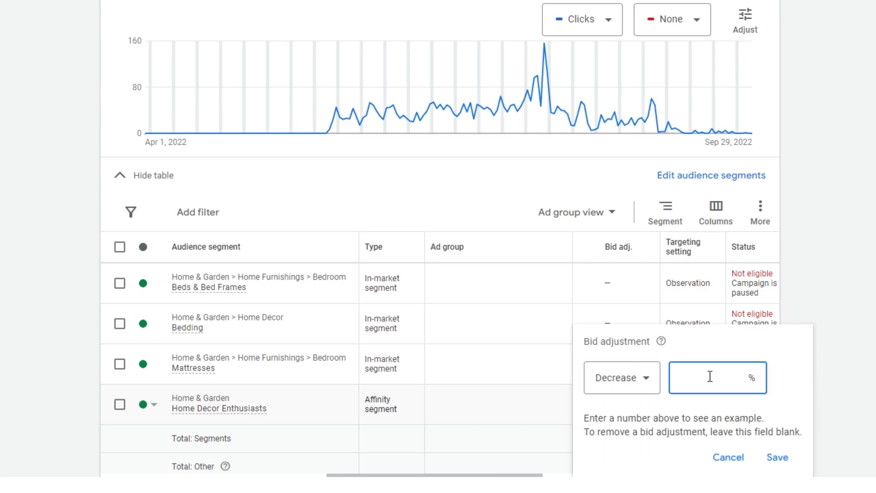
pyautogui.write('35')
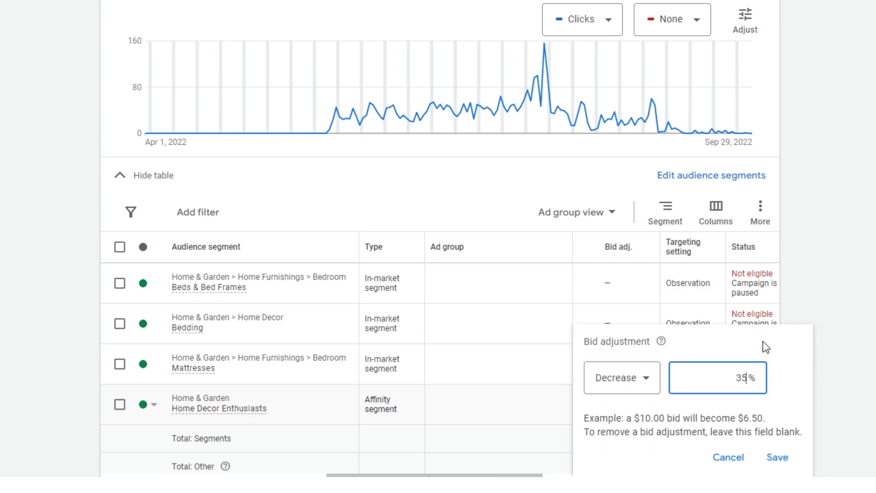